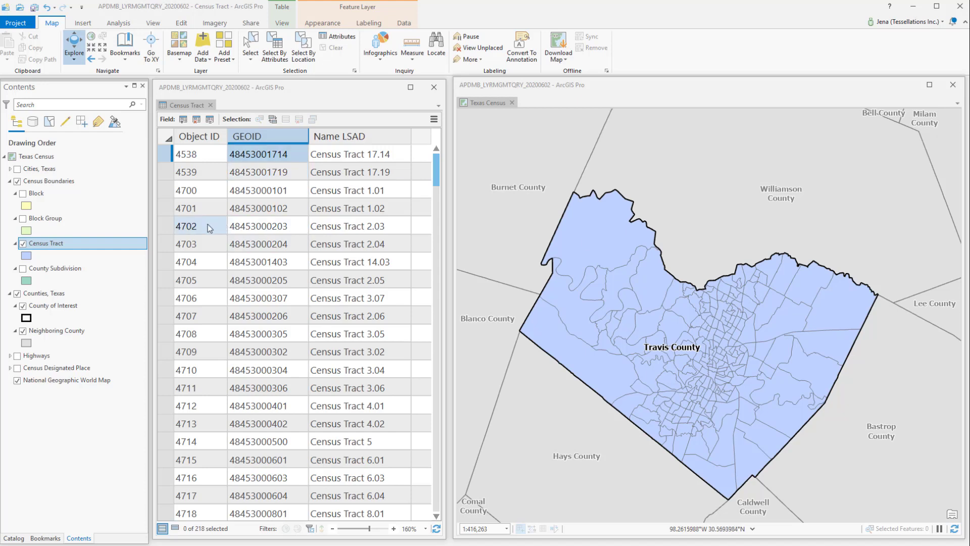
Deactivate Census Tract's TravisCounty definition query so all 5,265 tracts are listed.
{"action": "double_click", "coordinate": [50, 245]}
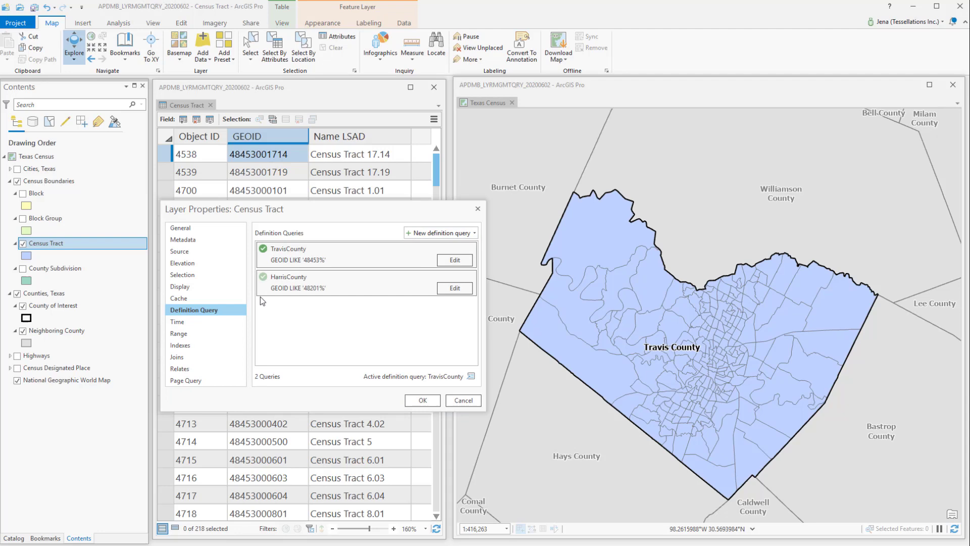
{"action": "left_click", "coordinate": [263, 248]}
{"action": "left_click", "coordinate": [422, 400]}
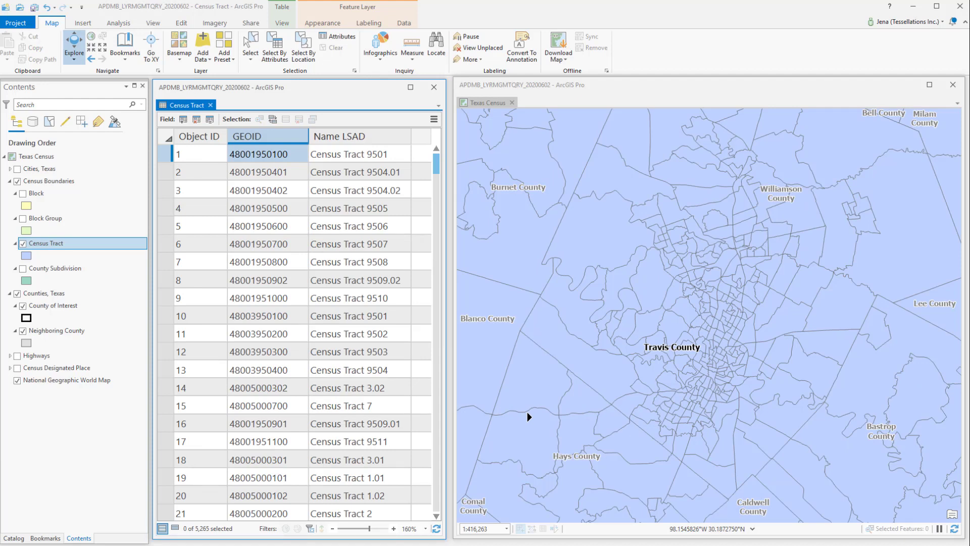
{"action": "left_click", "coordinate": [529, 414]}
Reapply the saved TravisCounty query to Census Tract, narrowing it to 218 tracts.
{"action": "left_click", "coordinate": [404, 23]}
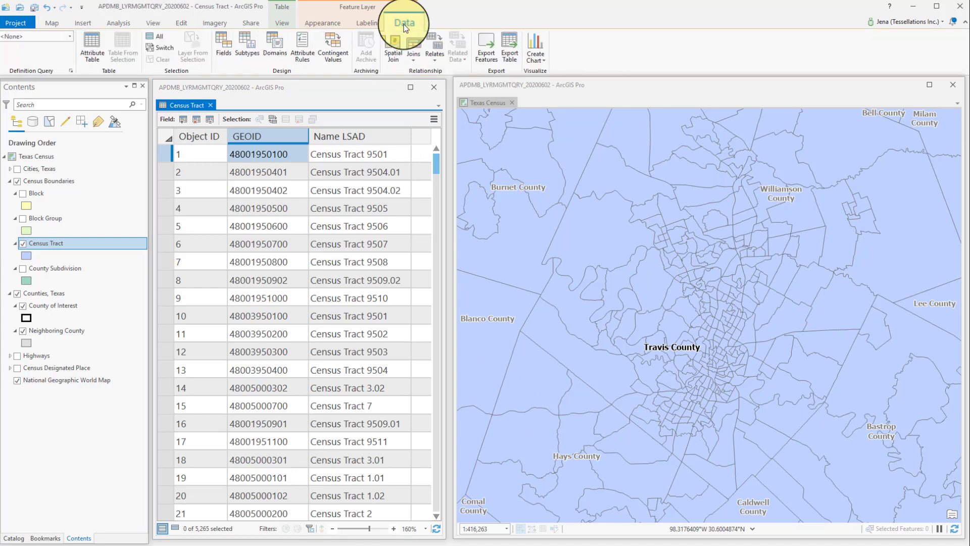
{"action": "left_click", "coordinate": [69, 37]}
{"action": "key", "text": "Down"}
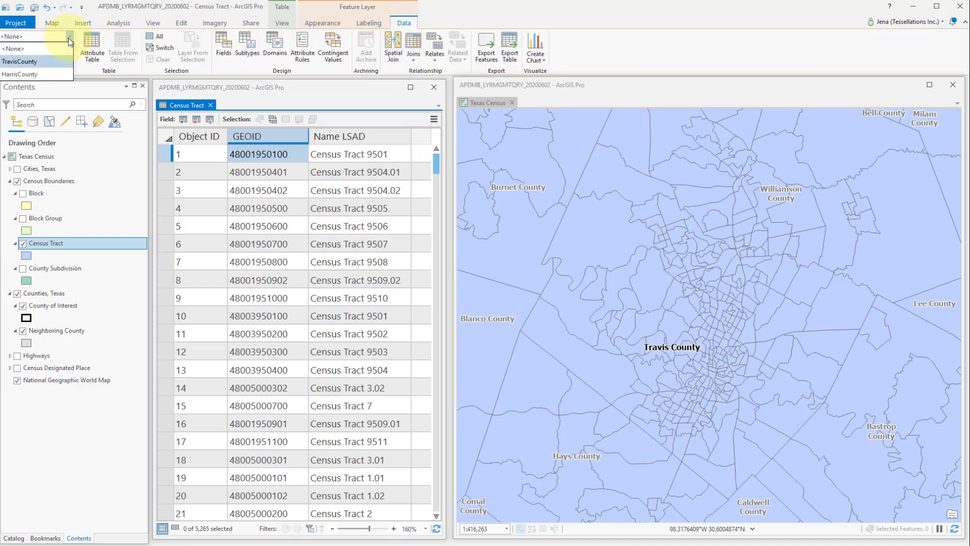
{"action": "left_click", "coordinate": [47, 63]}
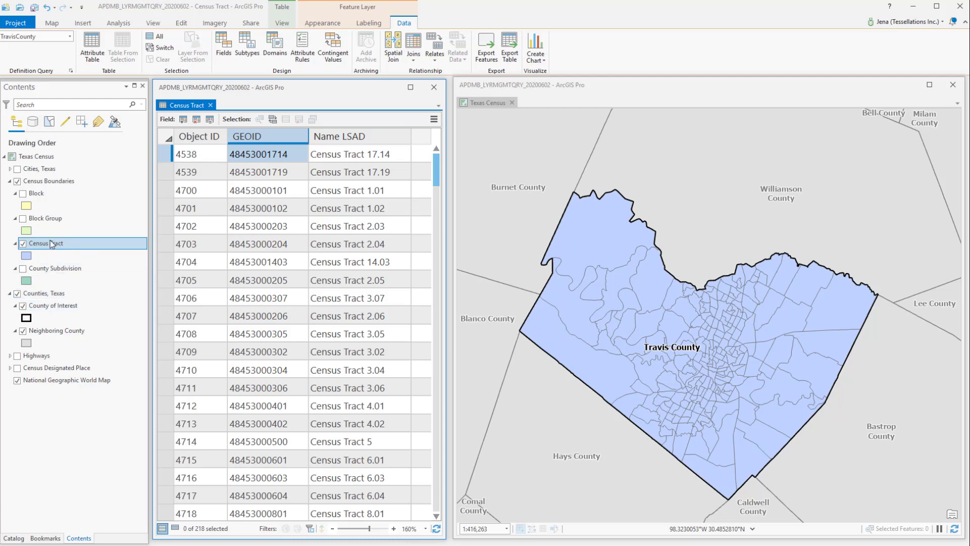
Turn on Block Group and set the definition query to <None> for Block Group and Census Tract.
{"action": "left_click", "coordinate": [22, 219]}
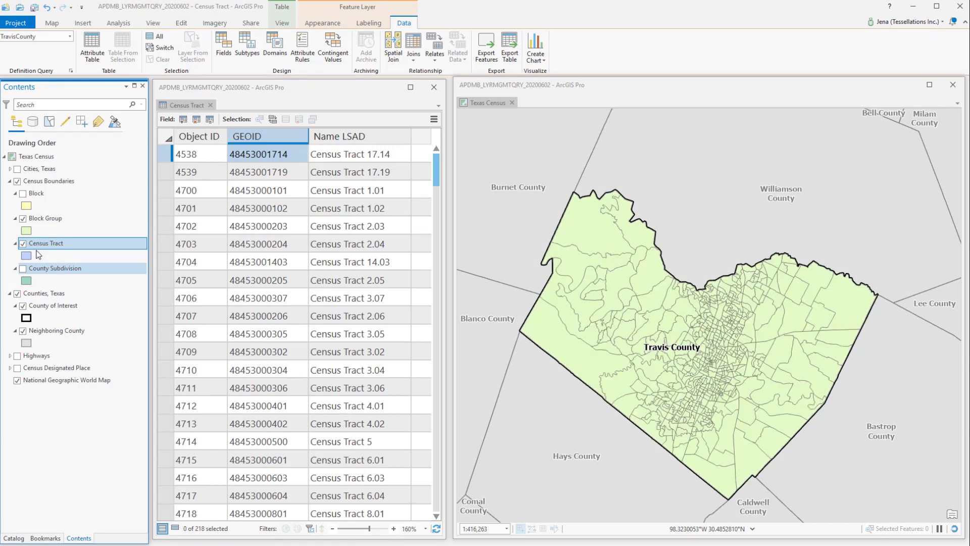
{"action": "left_click", "coordinate": [51, 220]}
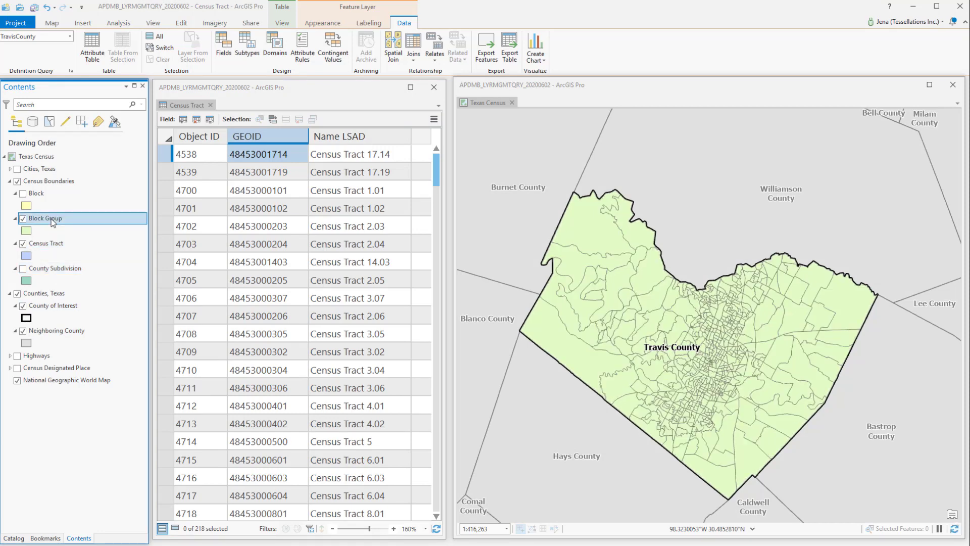
{"action": "left_click", "coordinate": [52, 246], "text": "ctrl"}
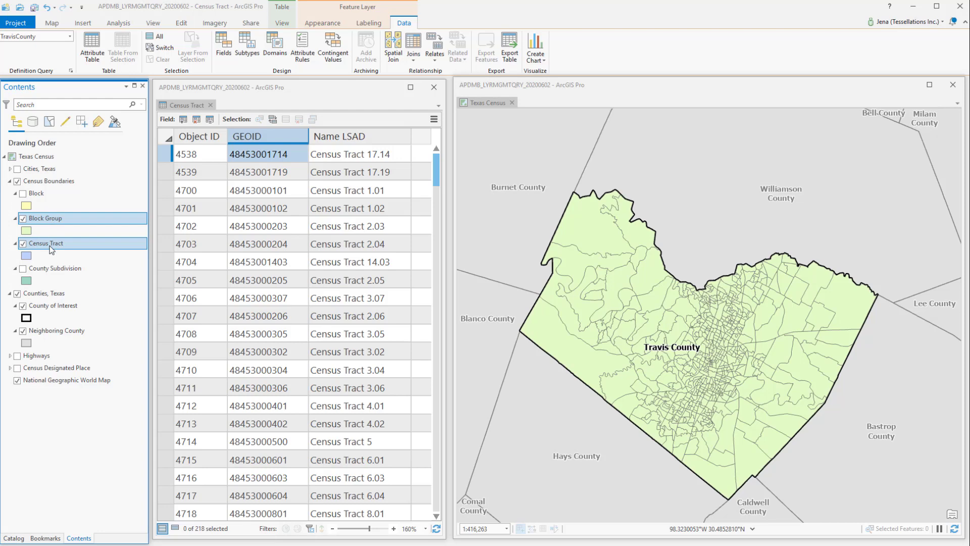
{"action": "left_click", "coordinate": [68, 37]}
{"action": "left_click", "coordinate": [42, 53]}
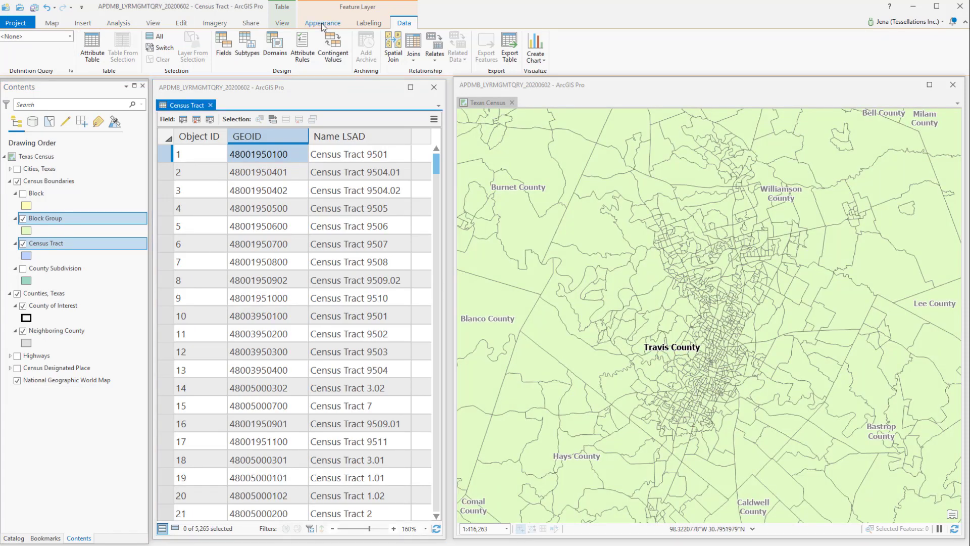
Swipe Block Group to compare it with Census Tract, then reselect both layers.
{"action": "left_click", "coordinate": [48, 218]}
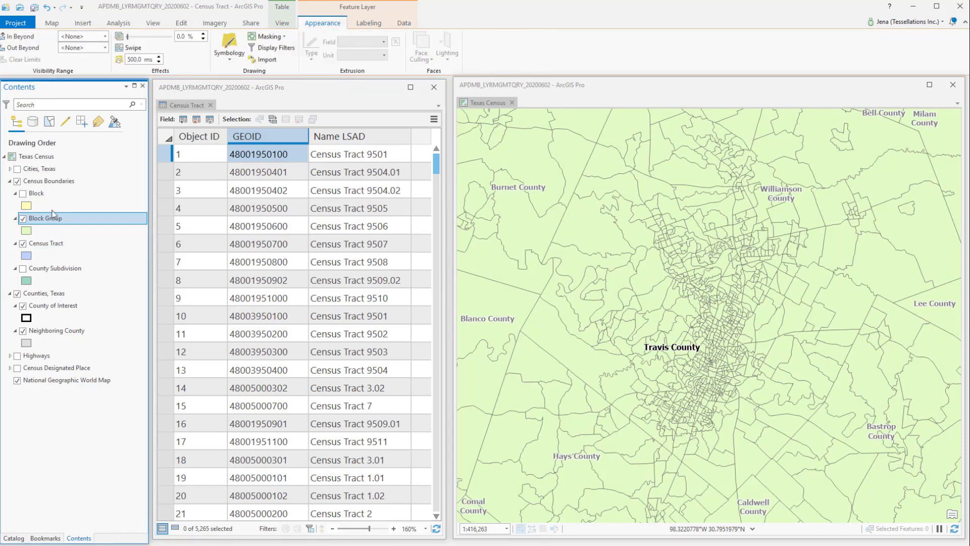
{"action": "left_click", "coordinate": [132, 52]}
{"action": "left_click_drag", "start_coordinate": [691, 245], "coordinate": [671, 278]}
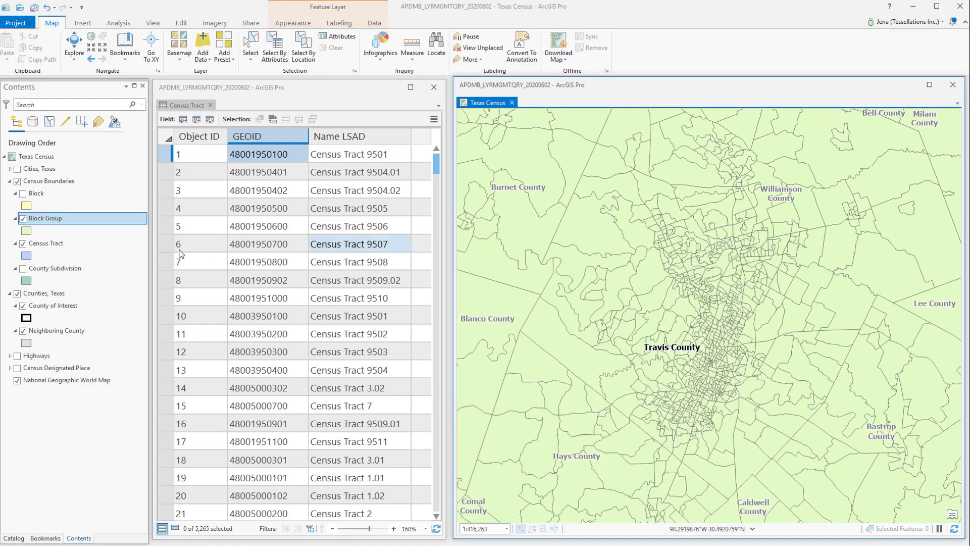
{"action": "left_click", "coordinate": [49, 245], "text": "ctrl"}
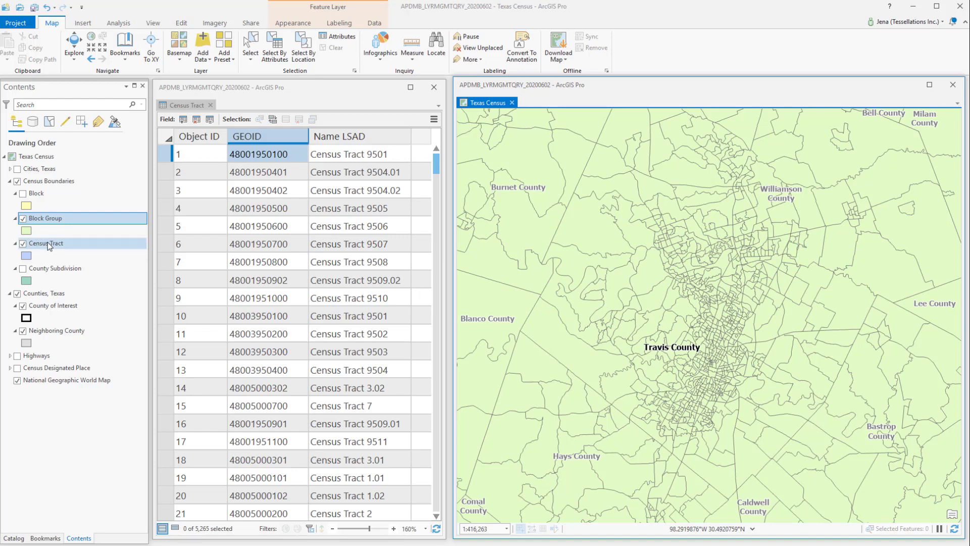
{"action": "left_click", "coordinate": [70, 36]}
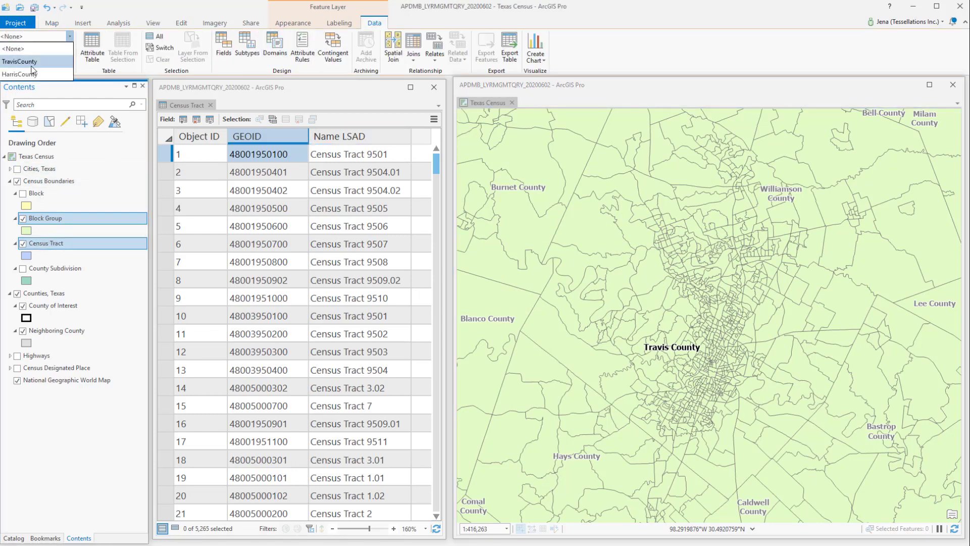
Apply TravisCounty to Block Group and Census Tract, then close the Census Tract attribute table.
{"action": "left_click", "coordinate": [17, 48]}
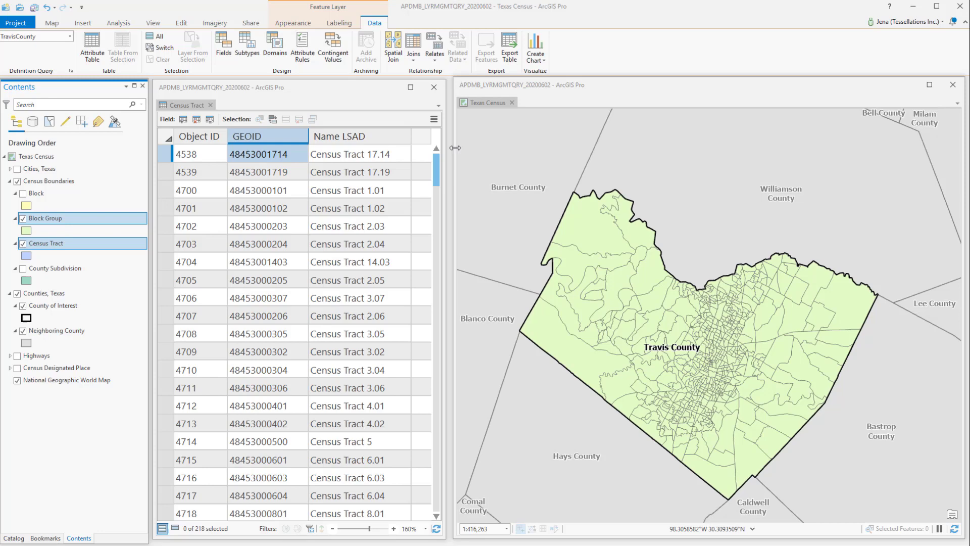
{"action": "left_click", "coordinate": [434, 89]}
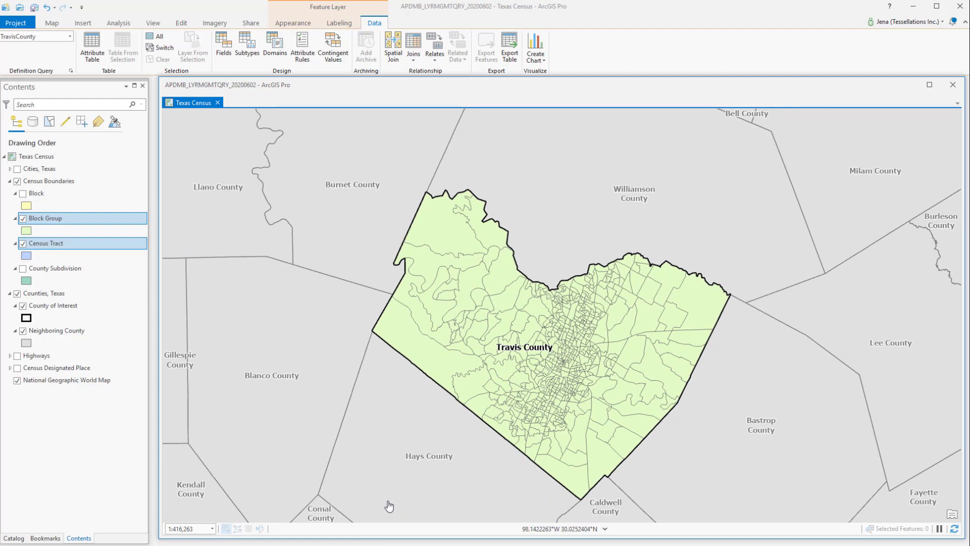
Zoom the map to the Harris County bookmark.
{"action": "left_click", "coordinate": [52, 23]}
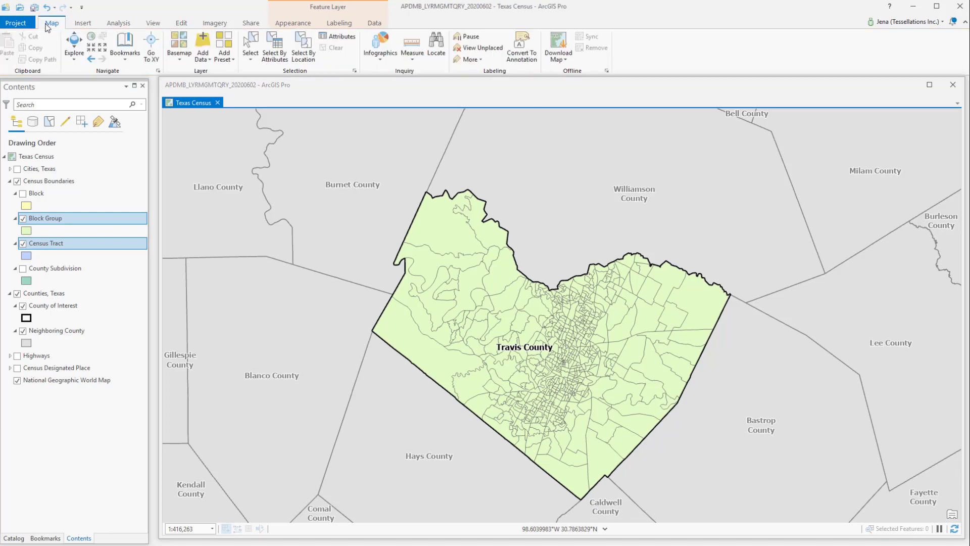
{"action": "left_click", "coordinate": [125, 47]}
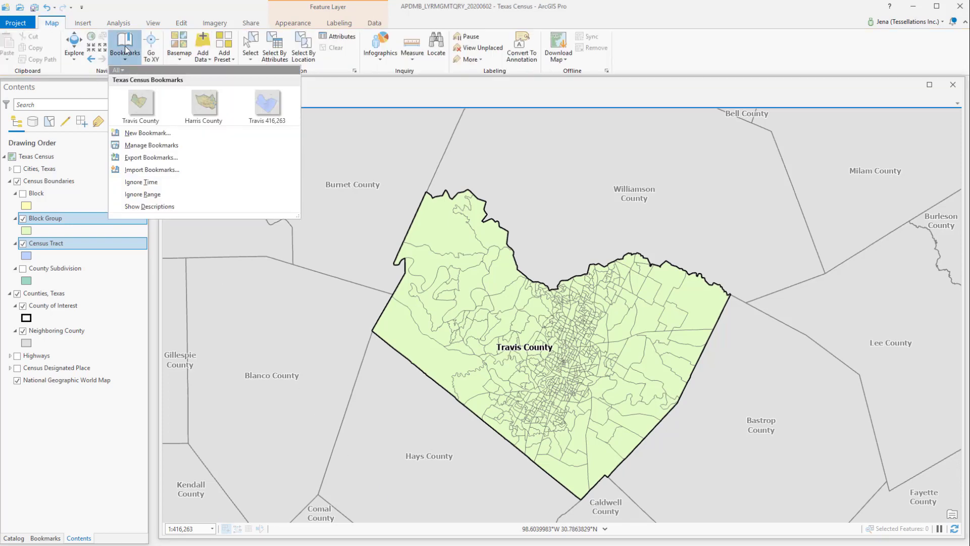
{"action": "left_click", "coordinate": [205, 113]}
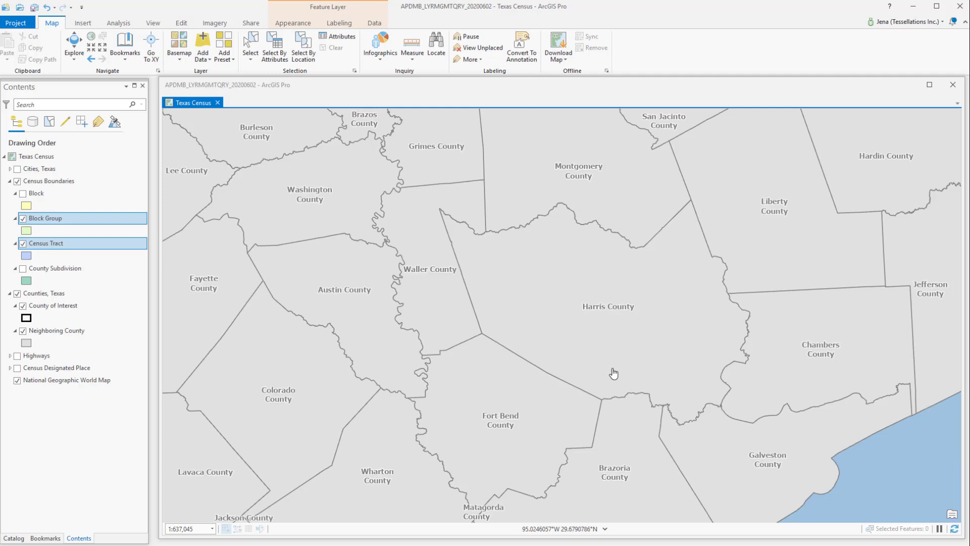
Apply the HarrisCounty query to County of Interest and Neighboring County.
{"action": "left_click", "coordinate": [41, 305]}
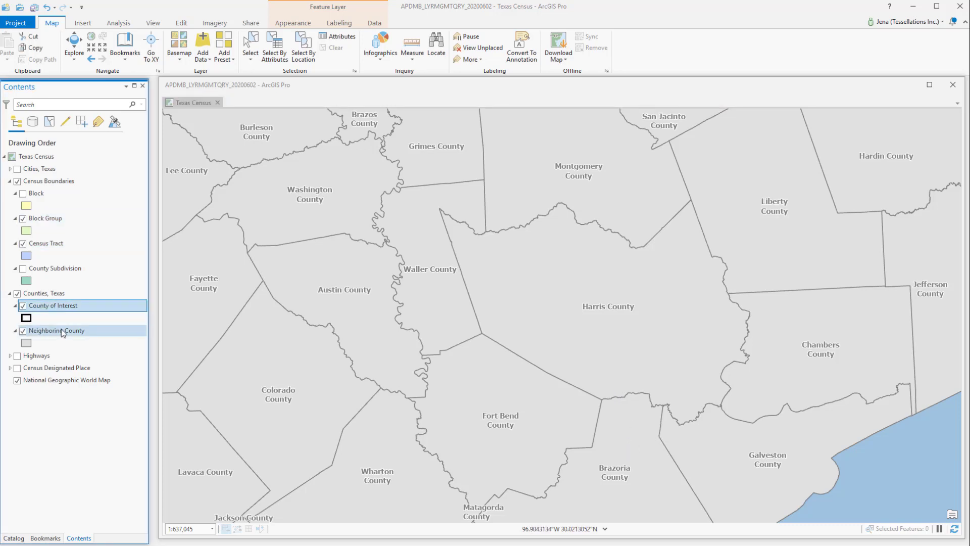
{"action": "left_click", "coordinate": [62, 331], "text": "ctrl"}
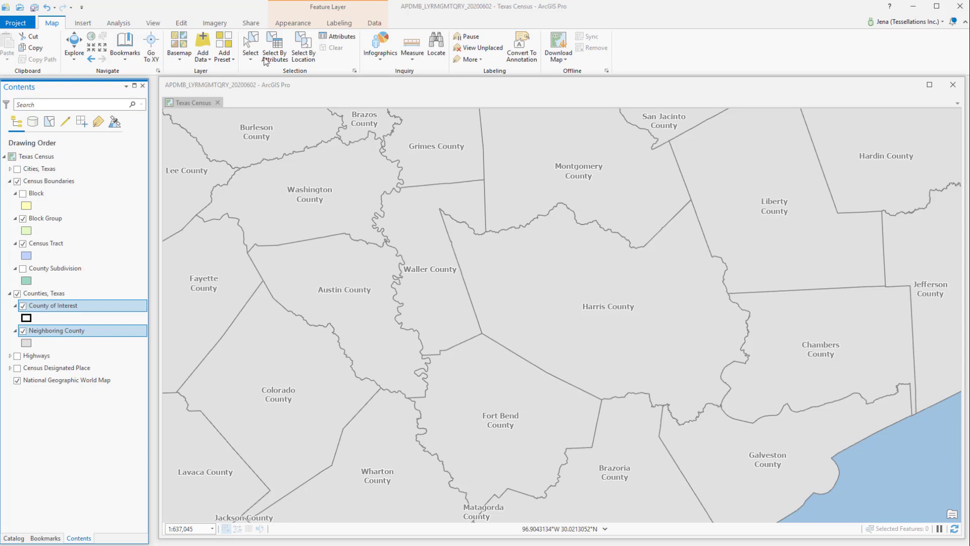
{"action": "left_click", "coordinate": [374, 24]}
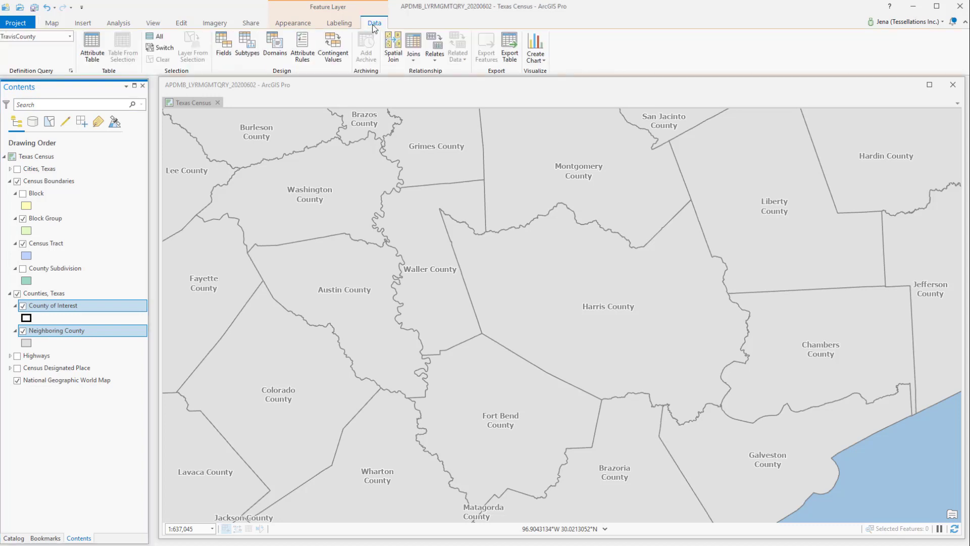
{"action": "left_click", "coordinate": [69, 37]}
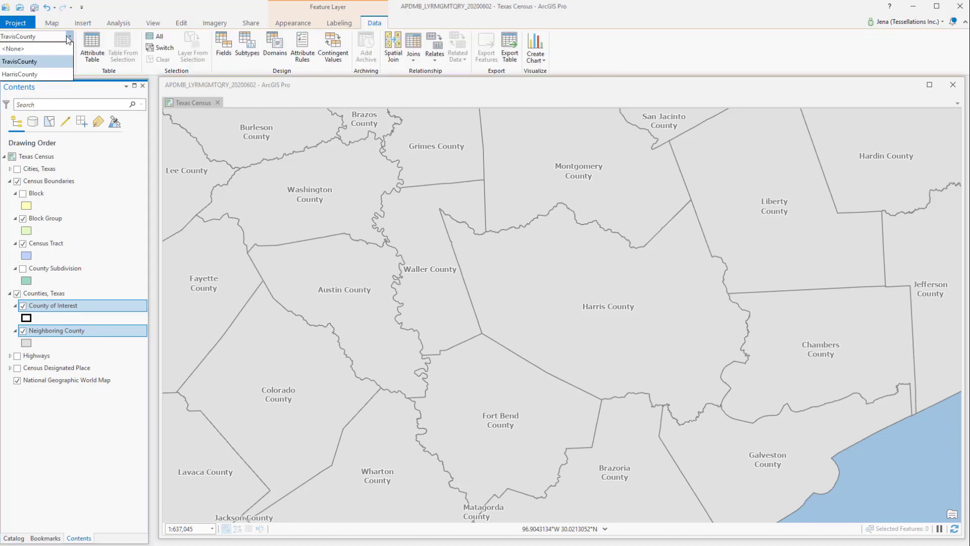
{"action": "left_click", "coordinate": [43, 77]}
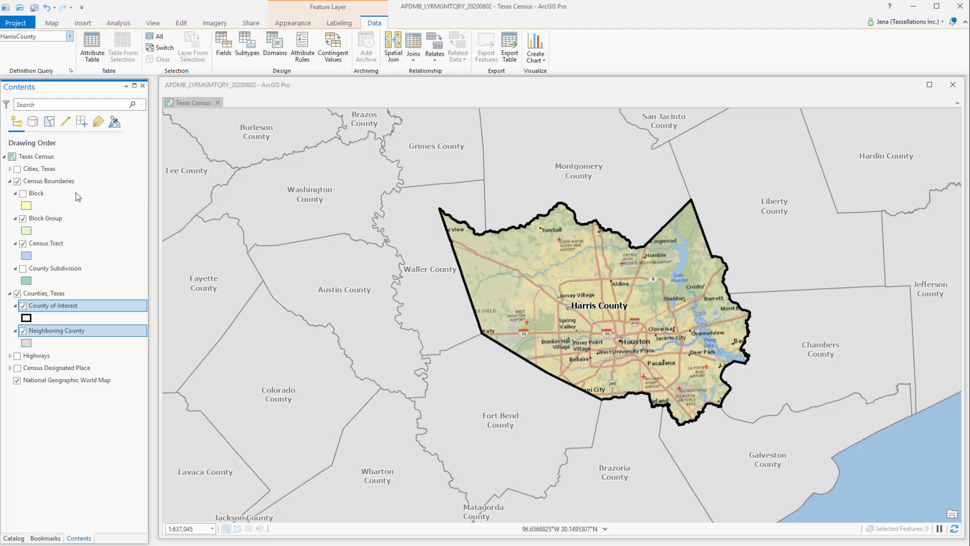
Apply HarrisCounty to the census layers from Block through County Subdivision.
{"action": "left_click", "coordinate": [31, 195]}
{"action": "left_click", "coordinate": [55, 269], "text": "shift"}
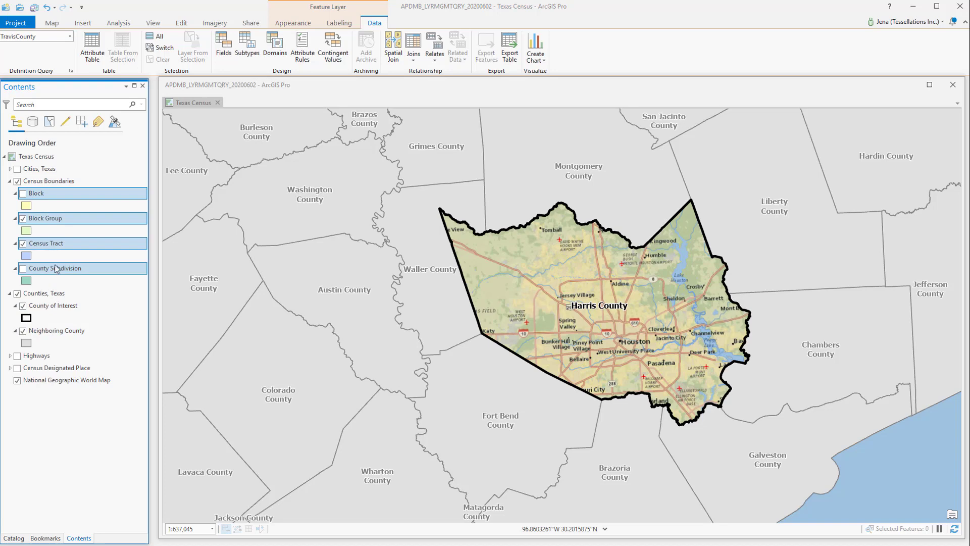
{"action": "left_click", "coordinate": [70, 37]}
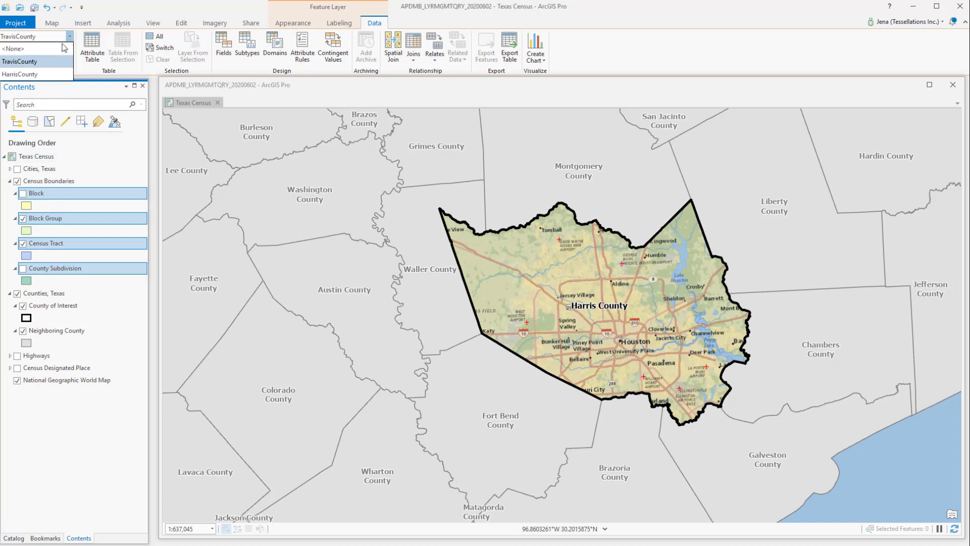
{"action": "left_click", "coordinate": [33, 74]}
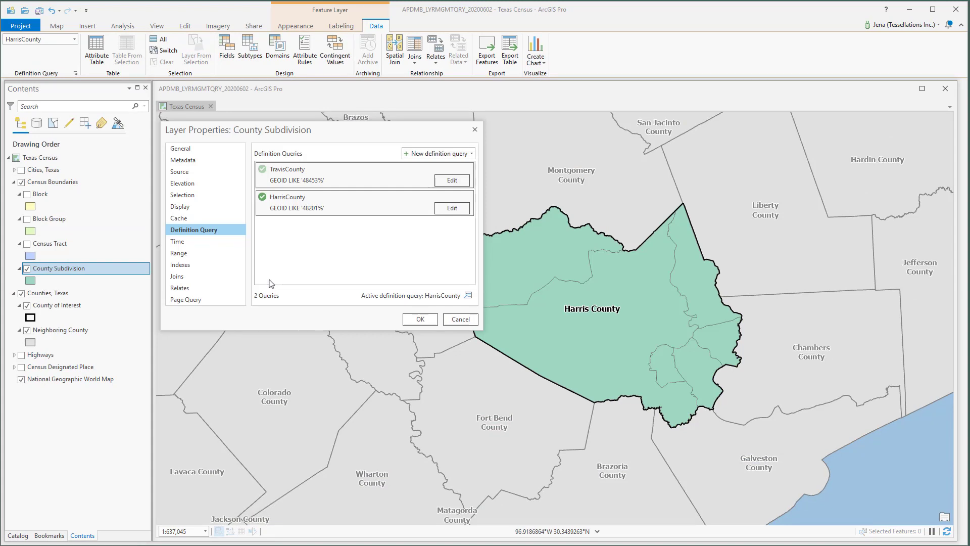
{"action": "mouse_move", "coordinate": [358, 203]}
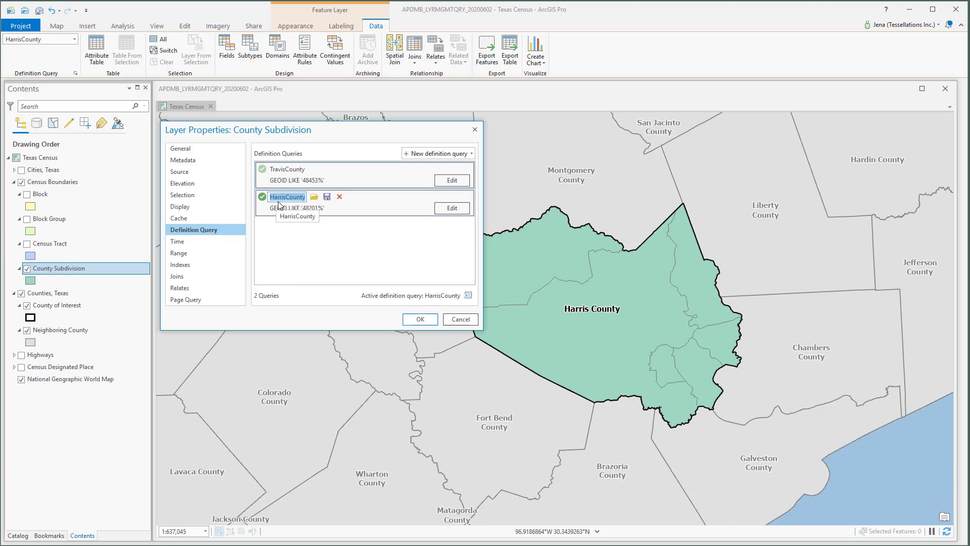
{"action": "left_click", "coordinate": [327, 198]}
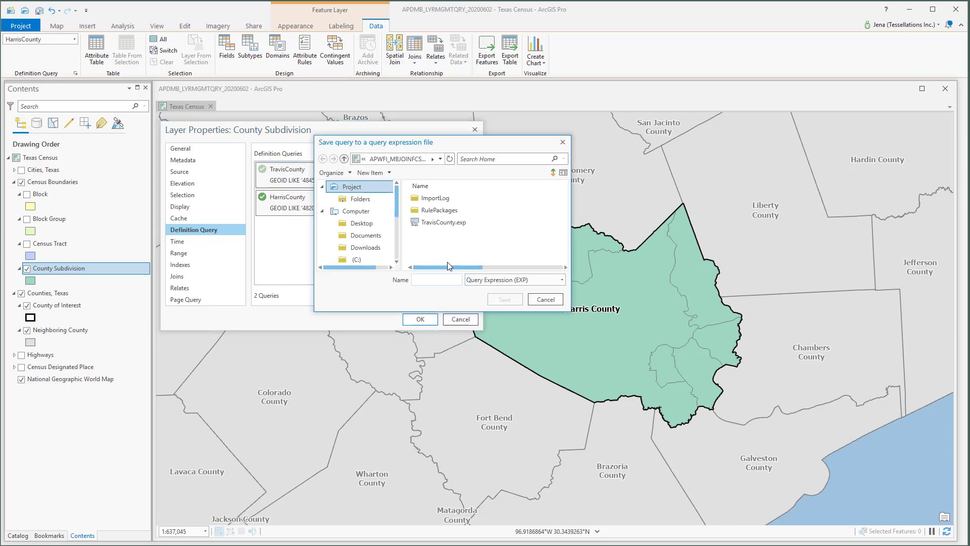
{"action": "left_click", "coordinate": [546, 300]}
{"action": "left_click", "coordinate": [472, 154]}
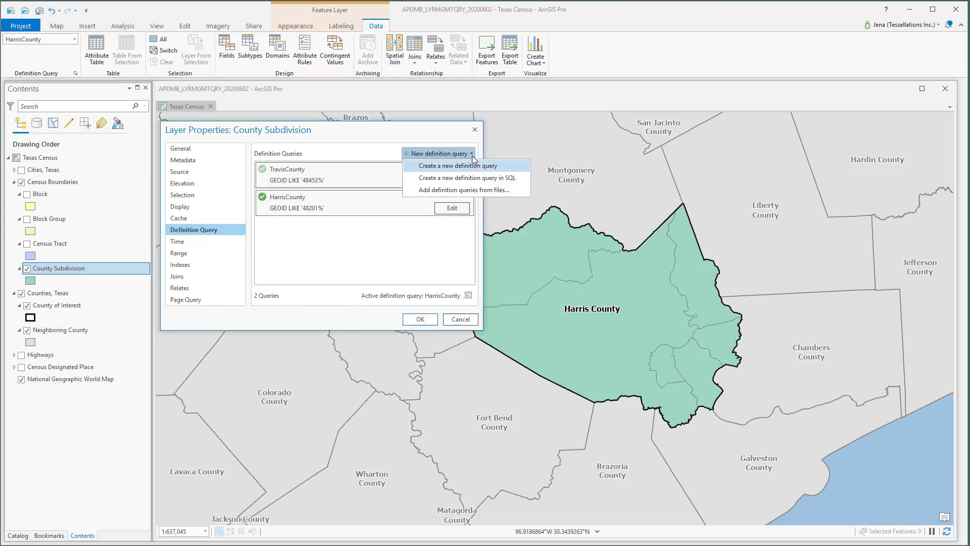
{"action": "left_click", "coordinate": [481, 191]}
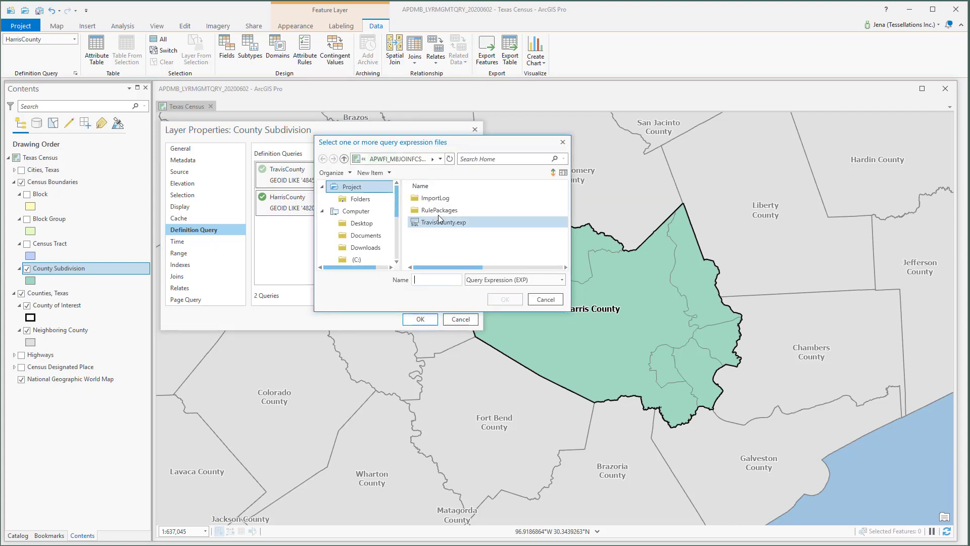
{"action": "left_click", "coordinate": [542, 299]}
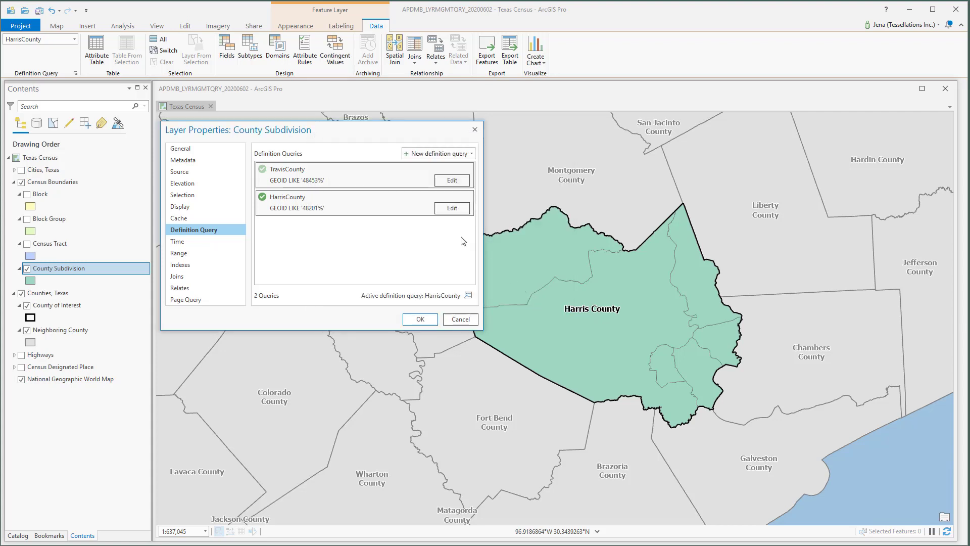
{"action": "left_click", "coordinate": [472, 155]}
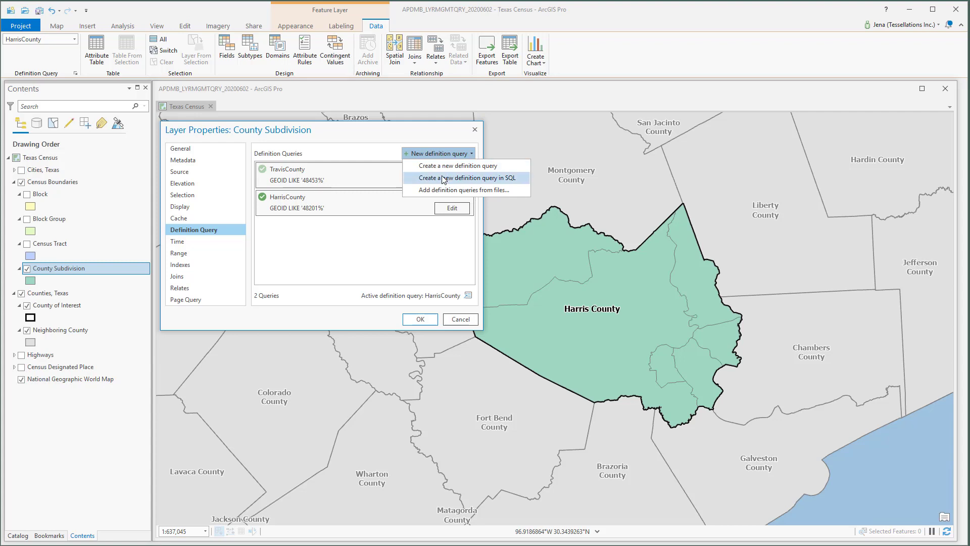
Discard an empty new SQL Query 1 and close County Subdivision properties unchanged.
{"action": "left_click", "coordinate": [457, 179]}
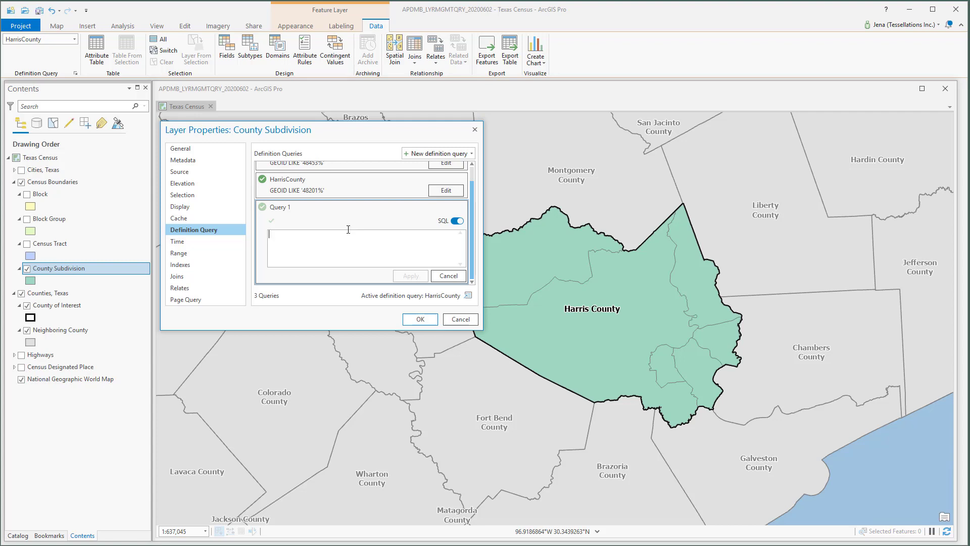
{"action": "left_click", "coordinate": [451, 276]}
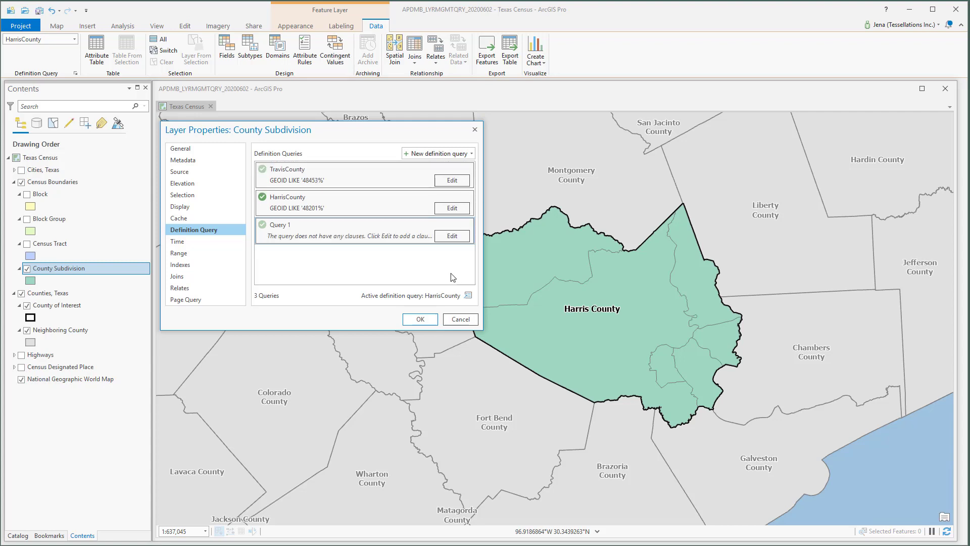
{"action": "left_click", "coordinate": [325, 225]}
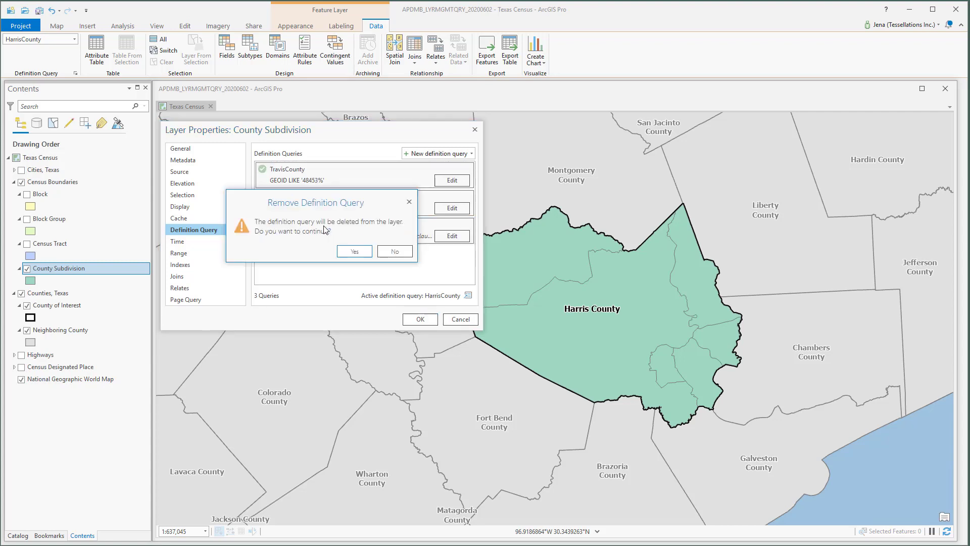
{"action": "left_click", "coordinate": [355, 252]}
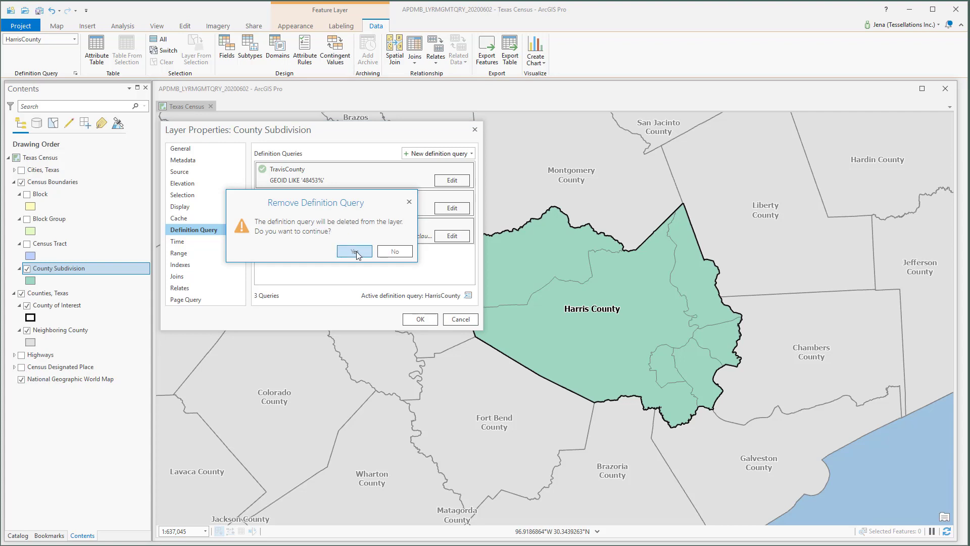
{"action": "left_click", "coordinate": [466, 323]}
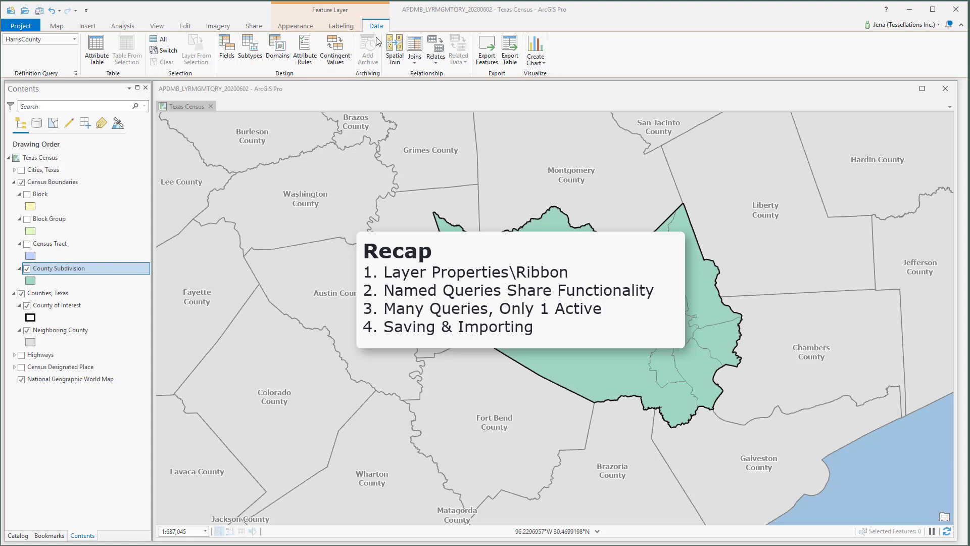
Close Block Group properties and open Neighboring County's queries, with HarrisCounty active.
{"action": "left_click", "coordinate": [74, 39]}
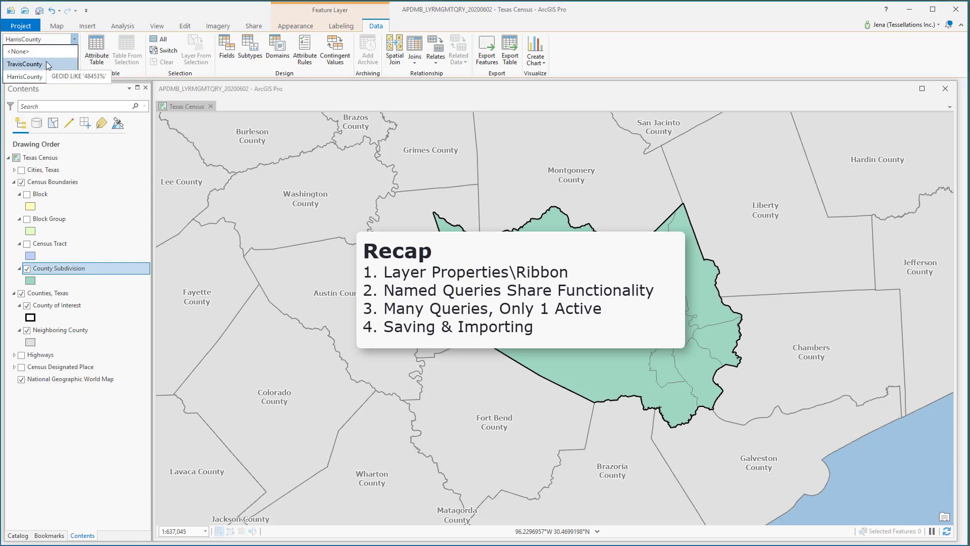
{"action": "key", "text": "Up"}
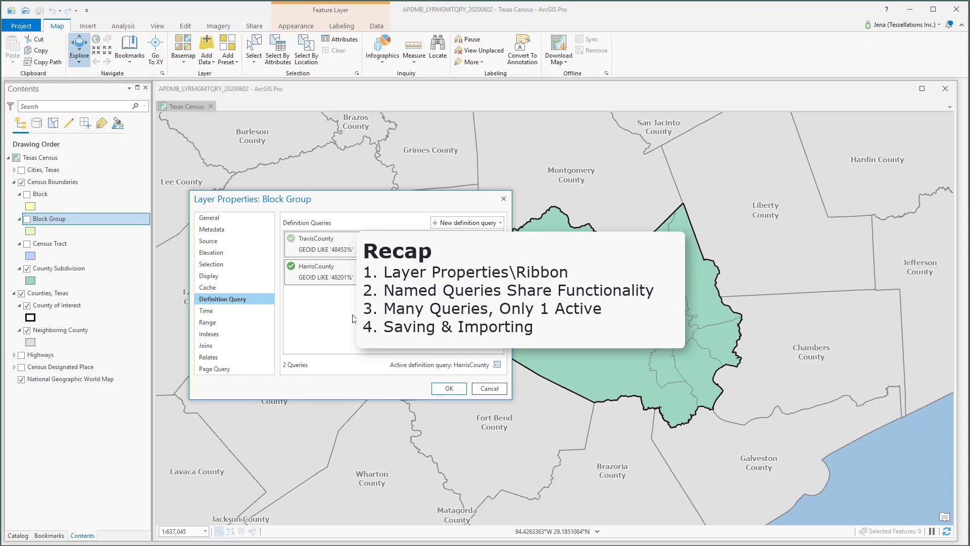
{"action": "left_click", "coordinate": [490, 388]}
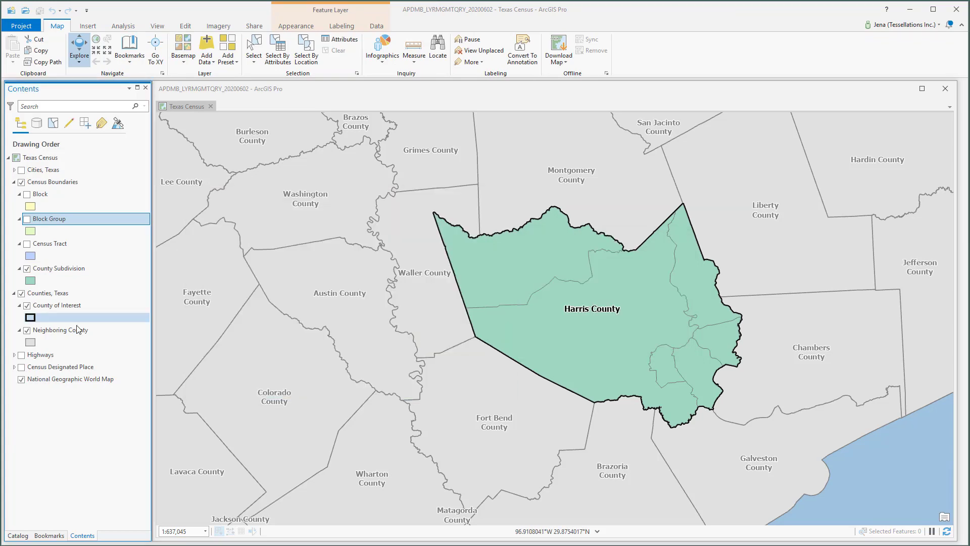
{"action": "double_click", "coordinate": [77, 329]}
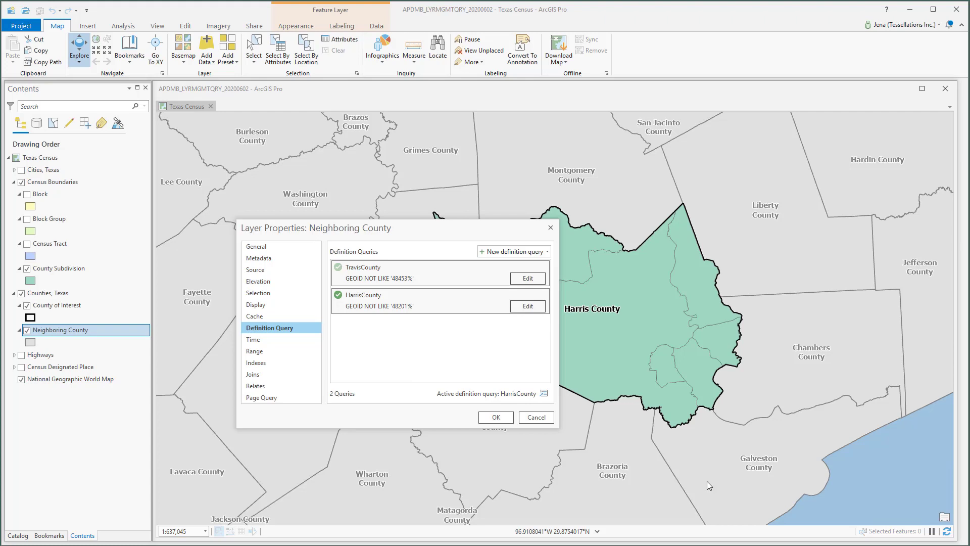
Cancel the Neighboring County Layer Properties dialog to return to the Harris County map.
{"action": "left_click", "coordinate": [89, 222]}
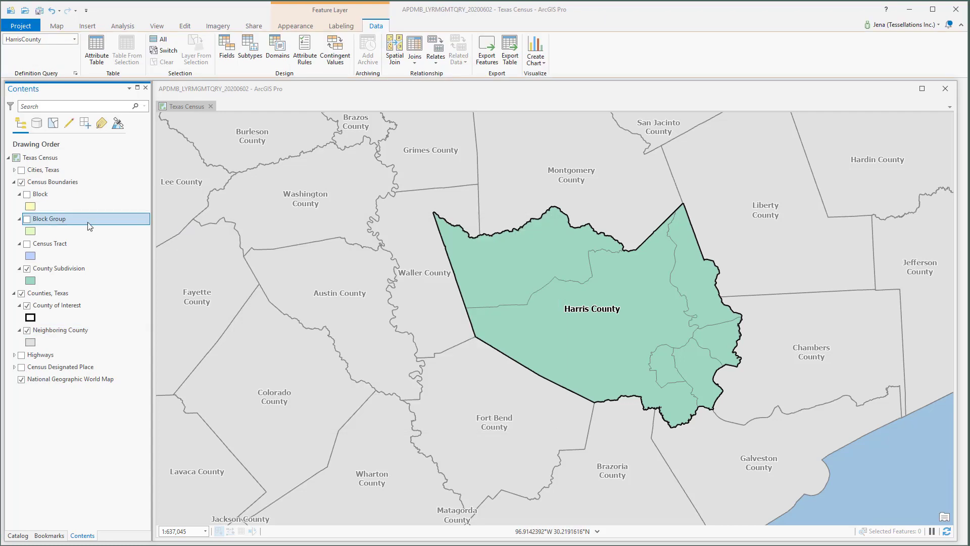